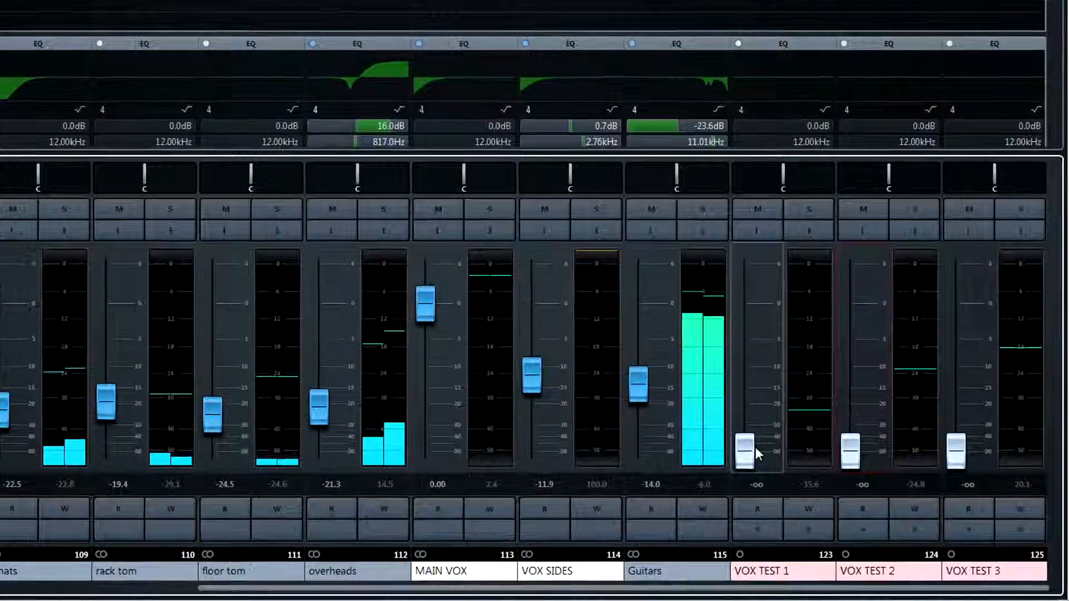
# - Raise the VOX TEST 1, 2 and 3 faders to about 0.63 dB and pan VOX TEST 2 hard left and VOX TEST 3 hard right
pyautogui.moveTo(756, 447); pyautogui.dragTo(750, 303)
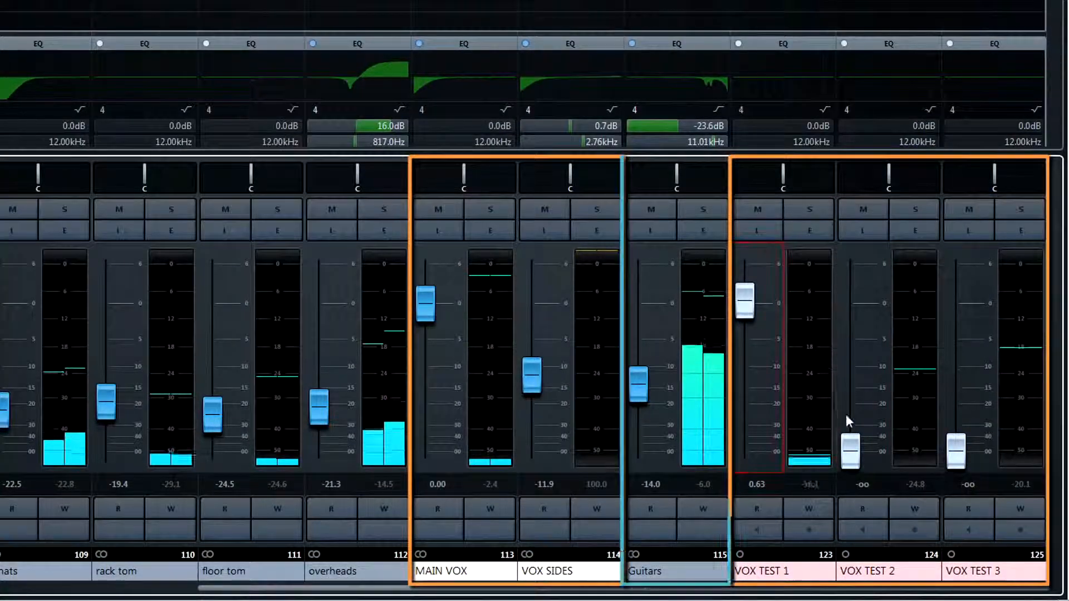
pyautogui.moveTo(850, 446); pyautogui.dragTo(843, 294)
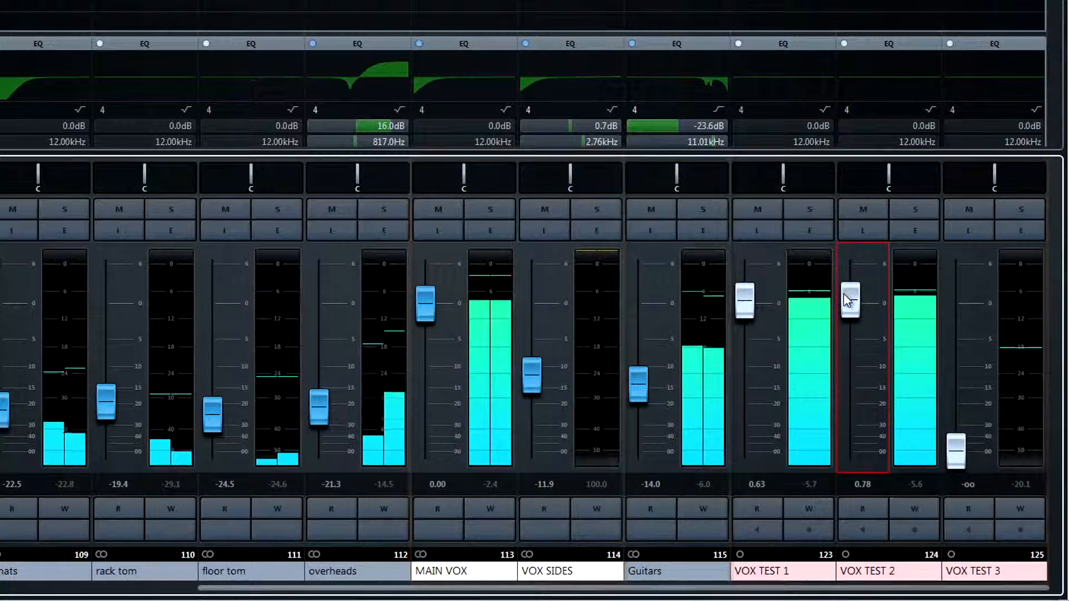
pyautogui.moveTo(956, 448); pyautogui.dragTo(941, 301)
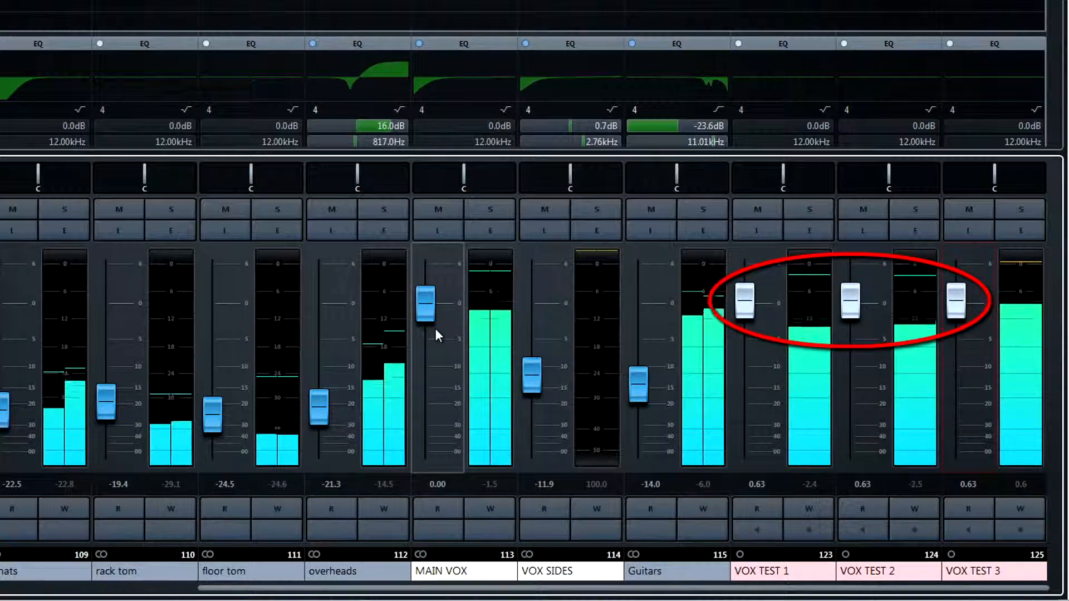
pyautogui.moveTo(888, 179); pyautogui.dragTo(820, 184)
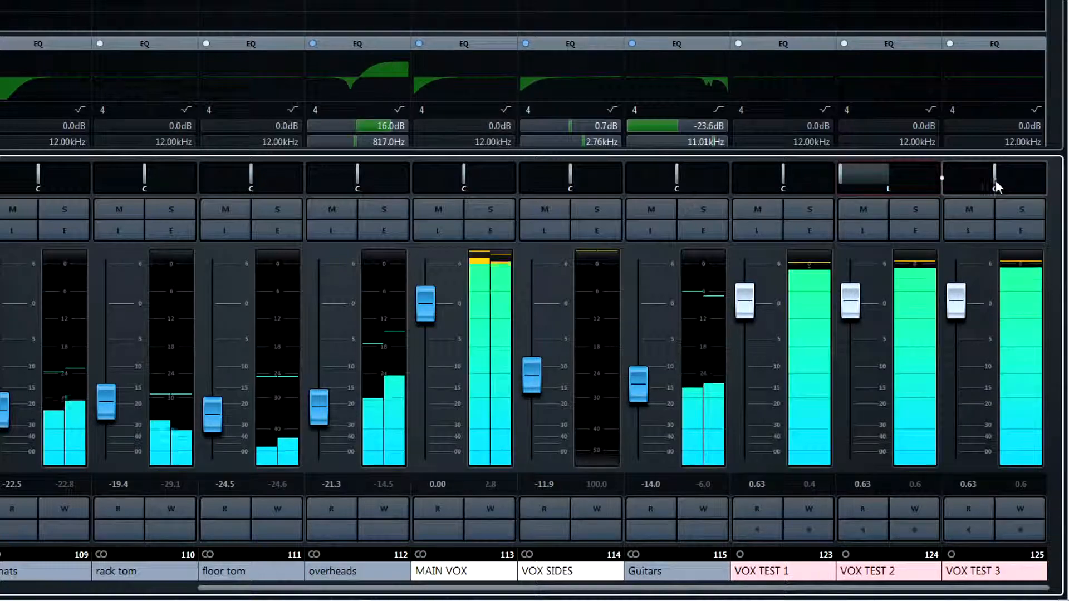
pyautogui.moveTo(996, 179); pyautogui.dragTo(1058, 179)
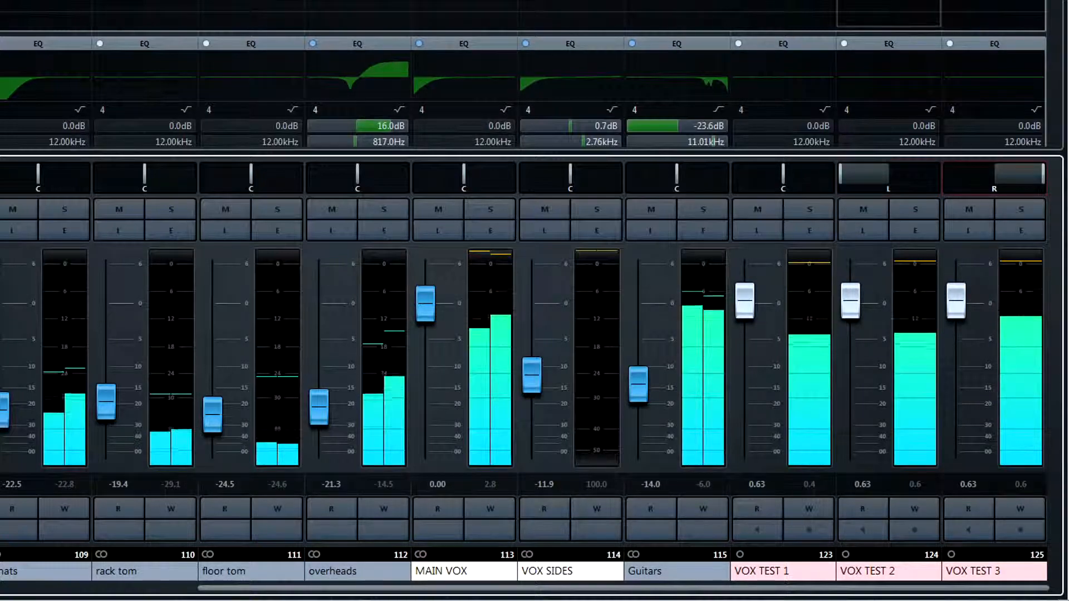
# - Route VOX TEST 2 and VOX TEST 3 to the VOX SIDES group and raise that group's fader to about -8.74 dB
pyautogui.click(924, 19)
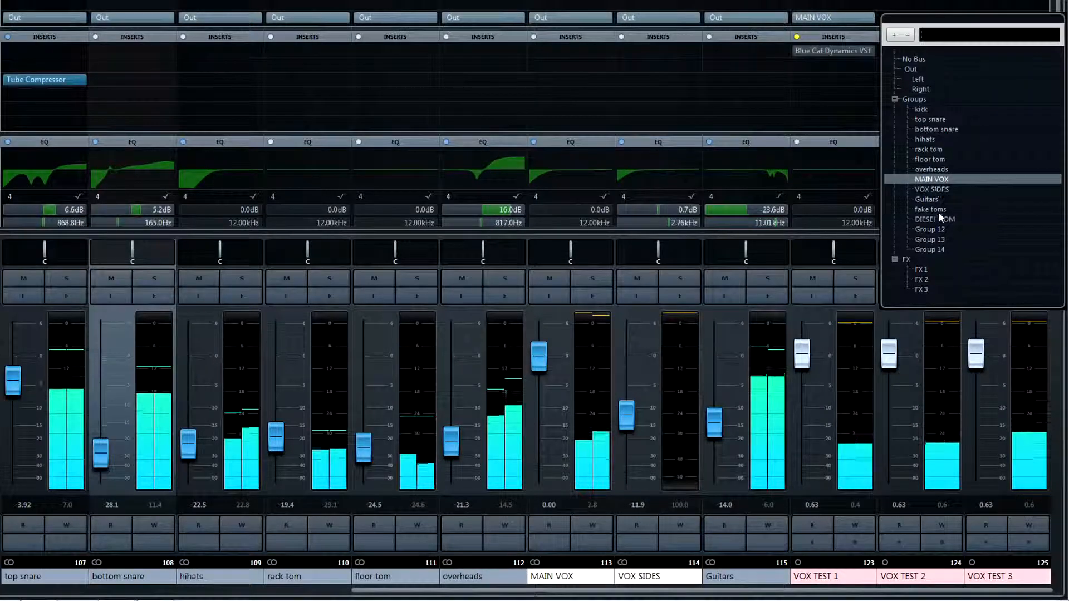
pyautogui.click(938, 190)
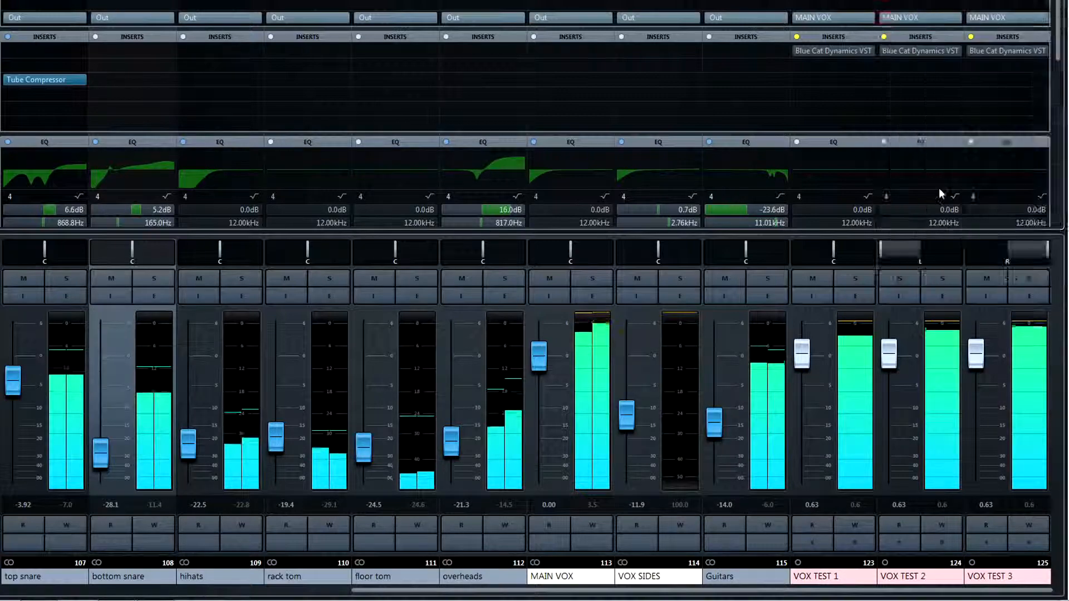
pyautogui.click(999, 19)
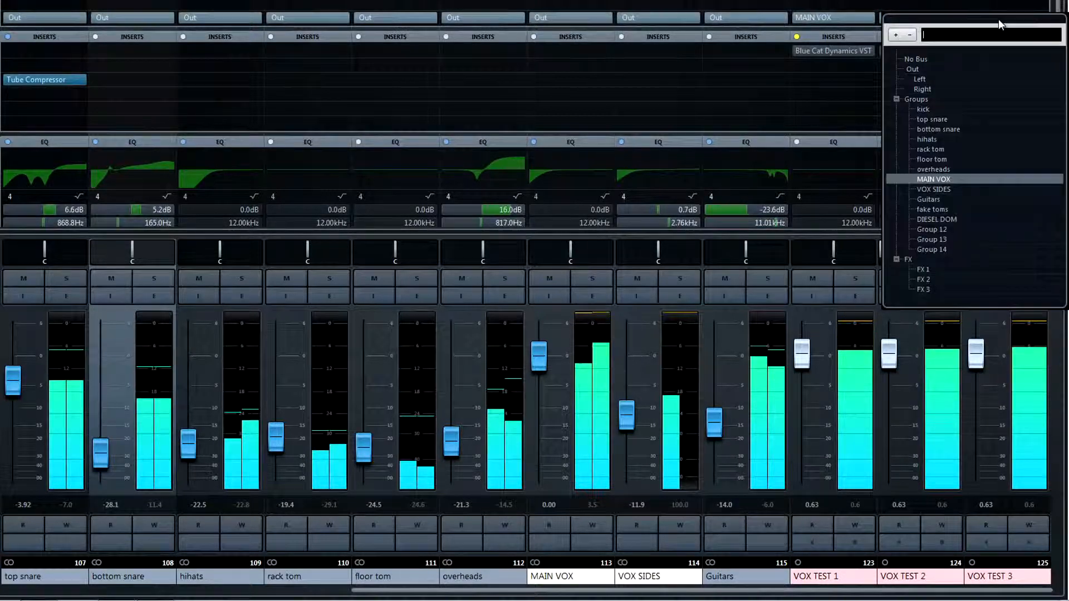
pyautogui.click(953, 191)
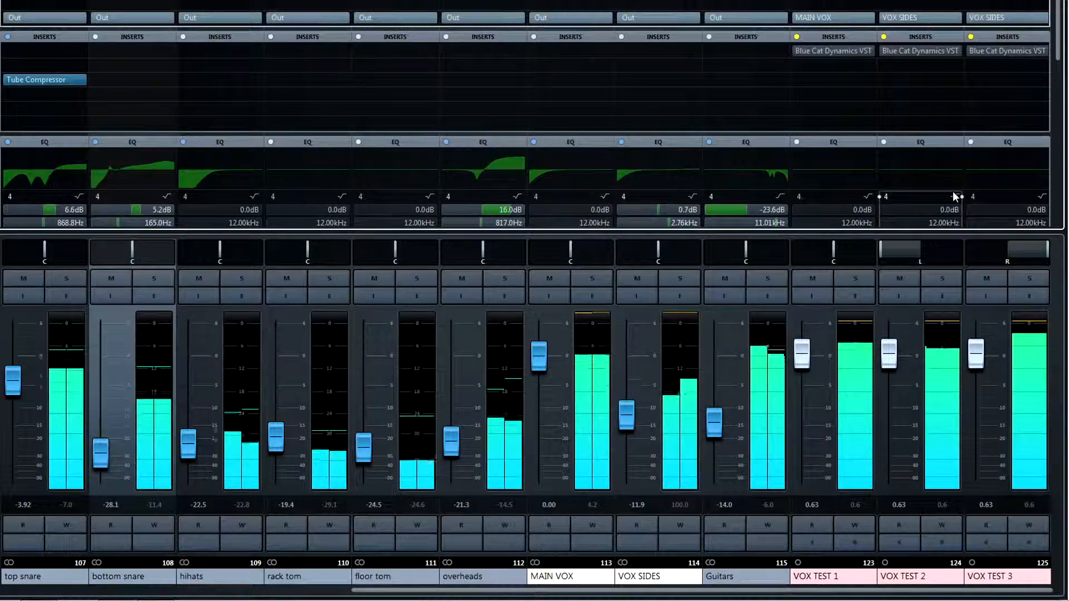
pyautogui.moveTo(636, 419); pyautogui.dragTo(630, 412)
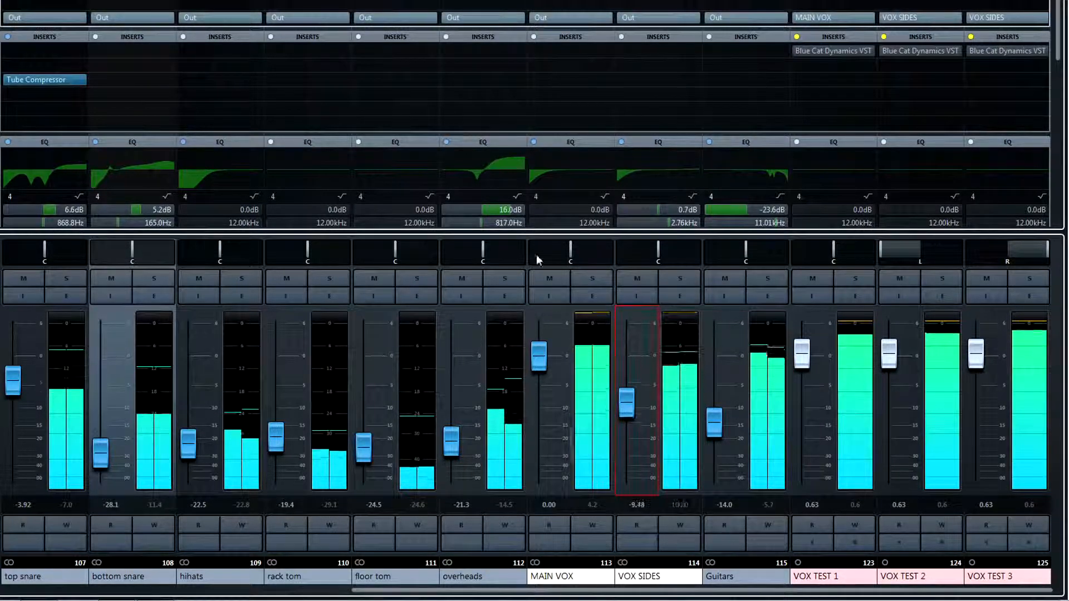
# - Insert Blue Cat MB-5 Dynamix VST (Stereo) on the MAIN VOX group and set it to 5 bands
pyautogui.click(582, 52)
pyautogui.click(545, 102)
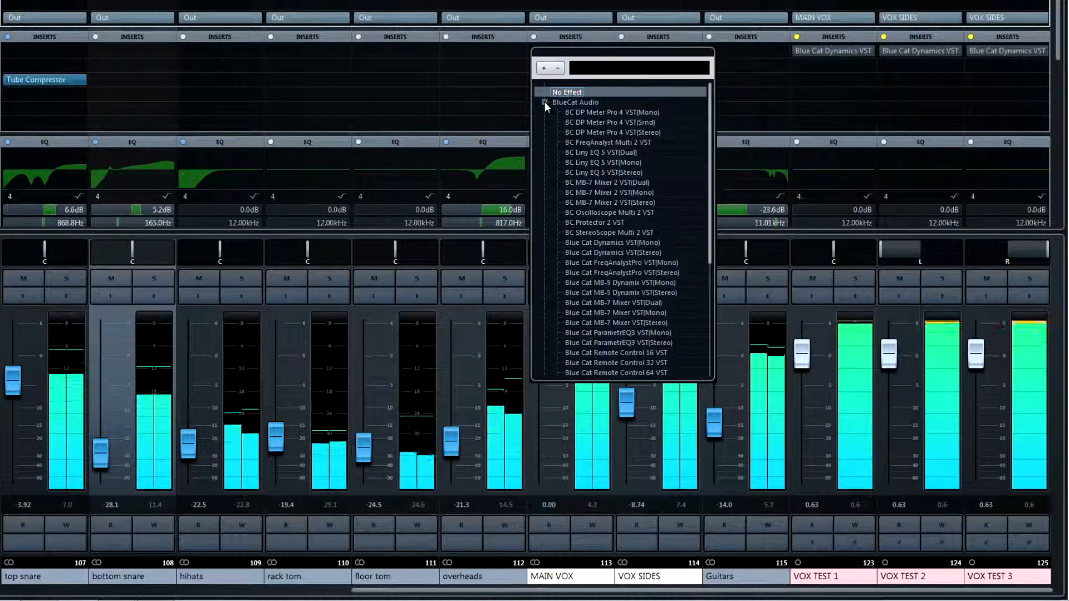
pyautogui.click(578, 293)
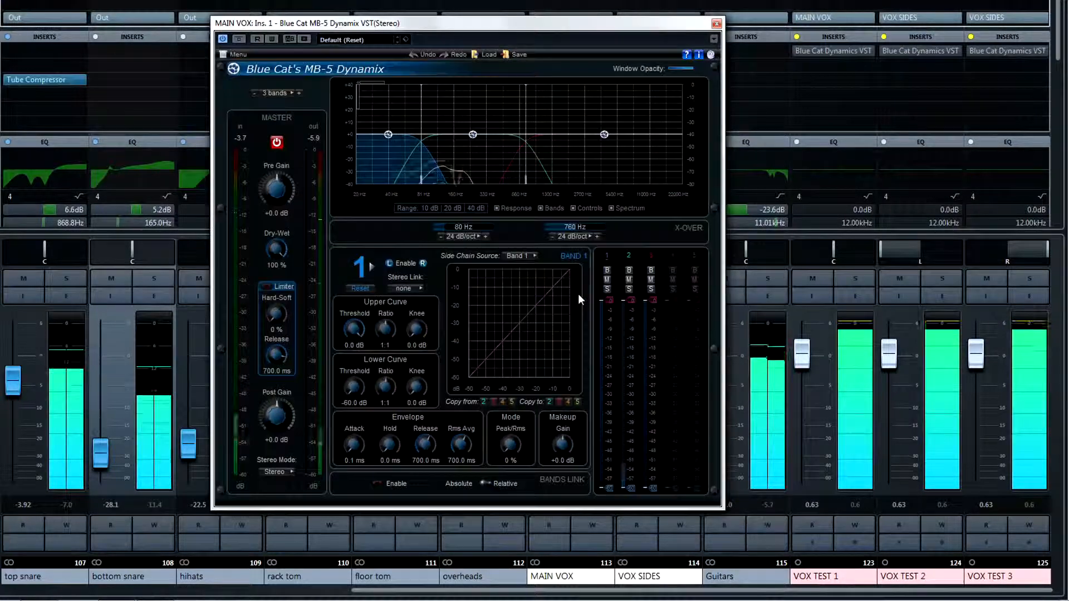
pyautogui.click(299, 93)
pyautogui.click(299, 93)
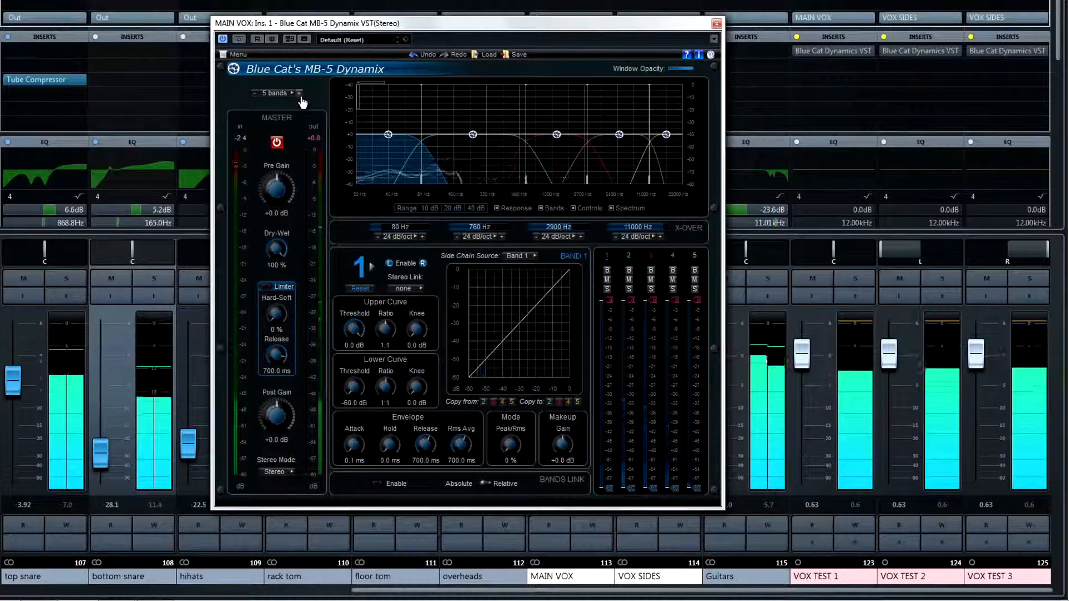
pyautogui.moveTo(325, 25); pyautogui.dragTo(113, 10)
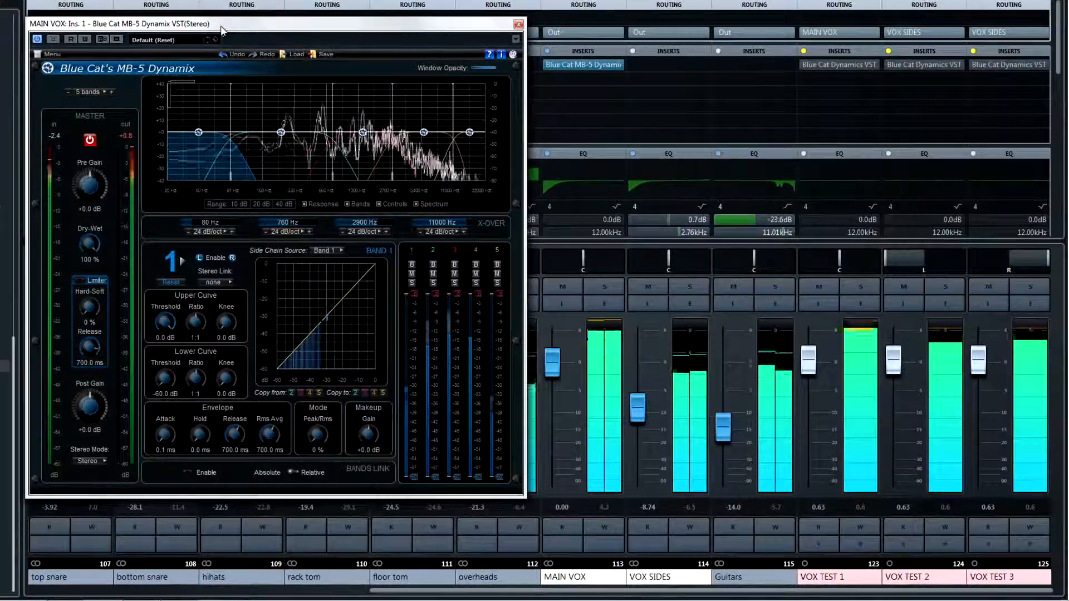
# - Solo MAIN VOX and narrow compressor band 4 with crossovers at about 4655 Hz and 6151 Hz
pyautogui.click(603, 287)
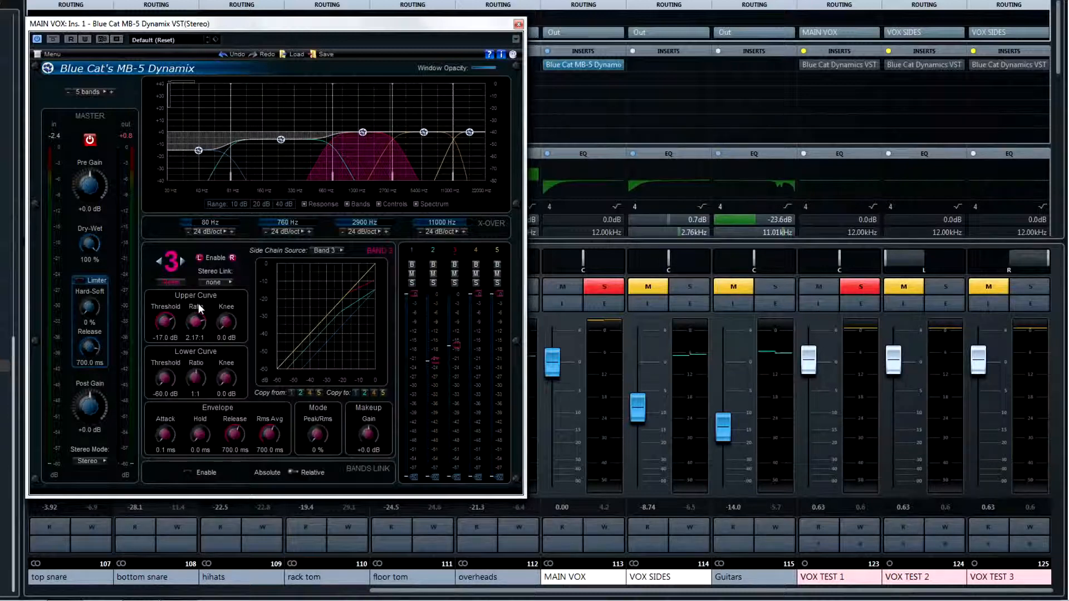
pyautogui.click(181, 260)
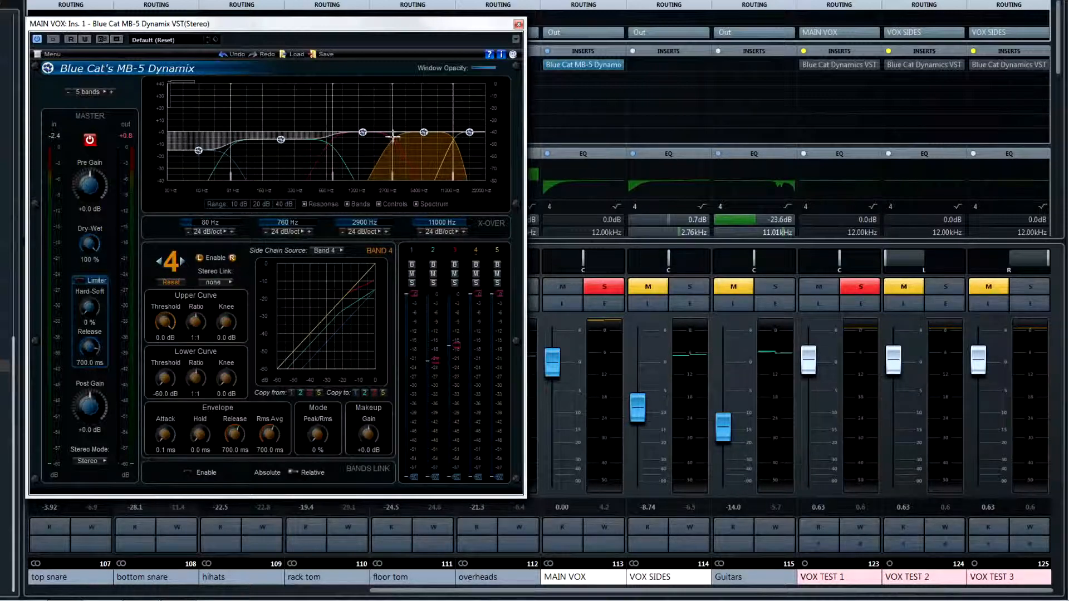
pyautogui.scroll(3, 393, 135)
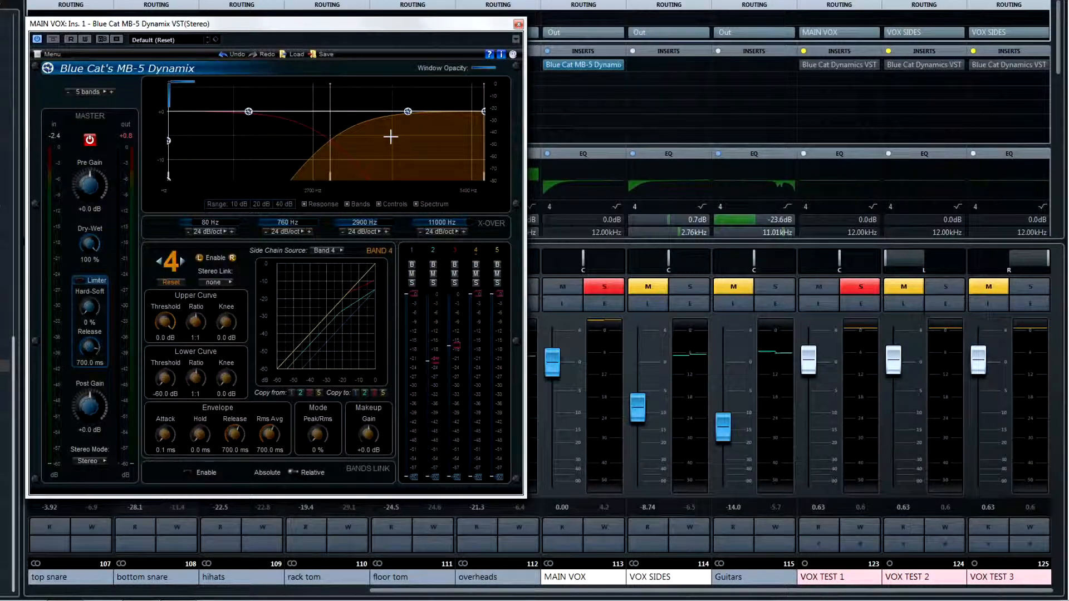
pyautogui.moveTo(391, 137); pyautogui.dragTo(327, 131)
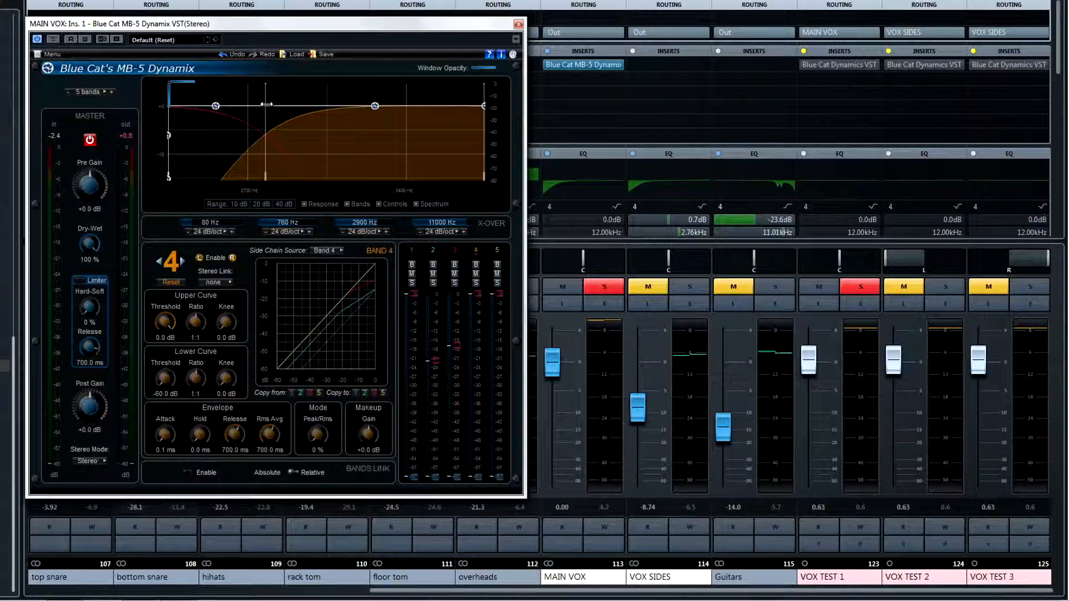
pyautogui.moveTo(269, 104); pyautogui.dragTo(373, 117)
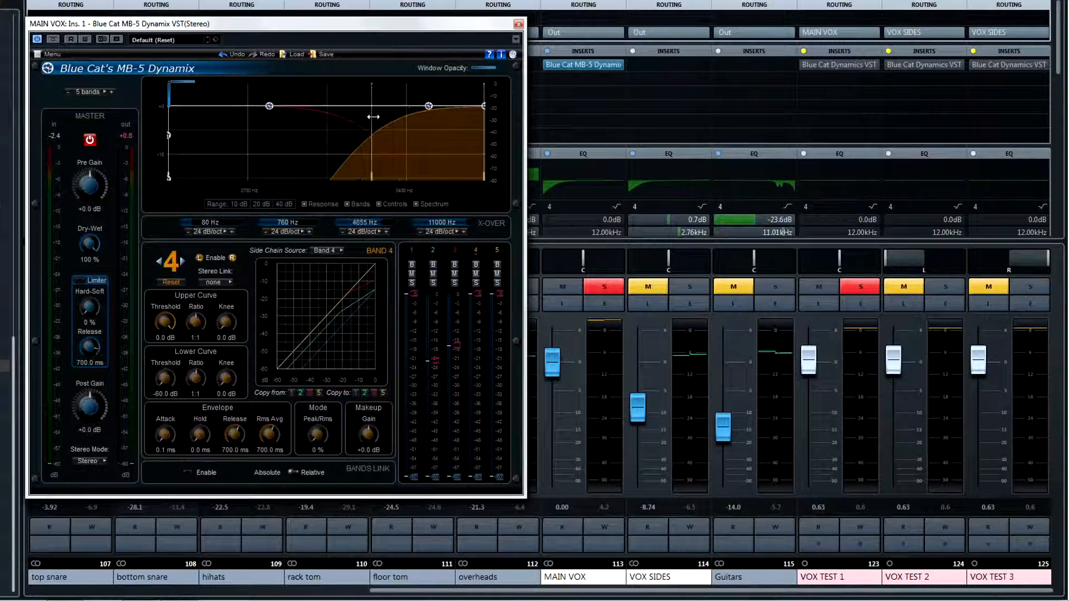
pyautogui.scroll(-3, 393, 125)
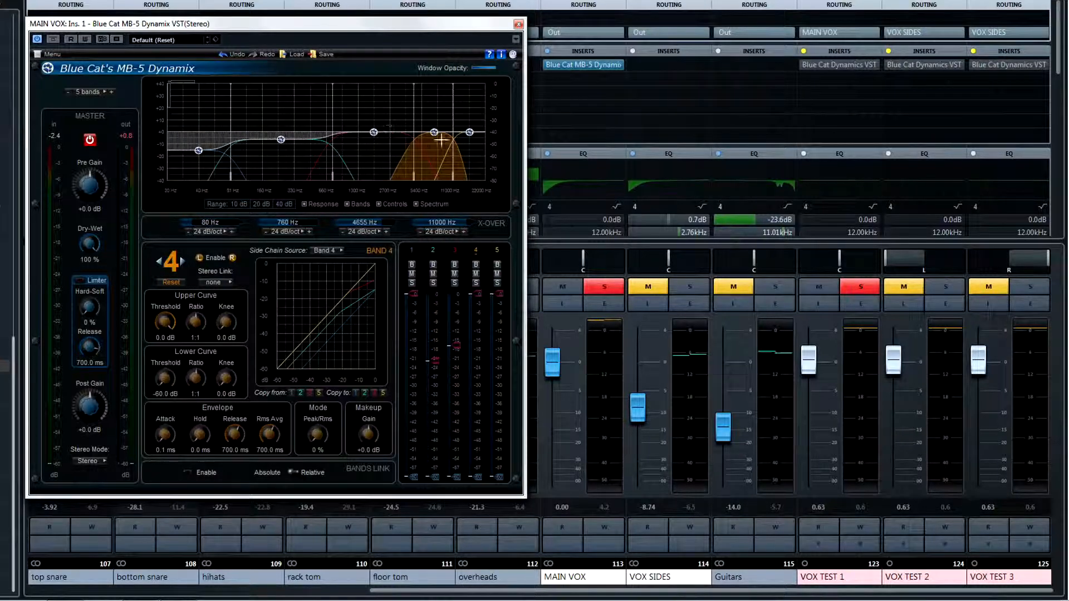
pyautogui.moveTo(435, 132); pyautogui.dragTo(424, 132)
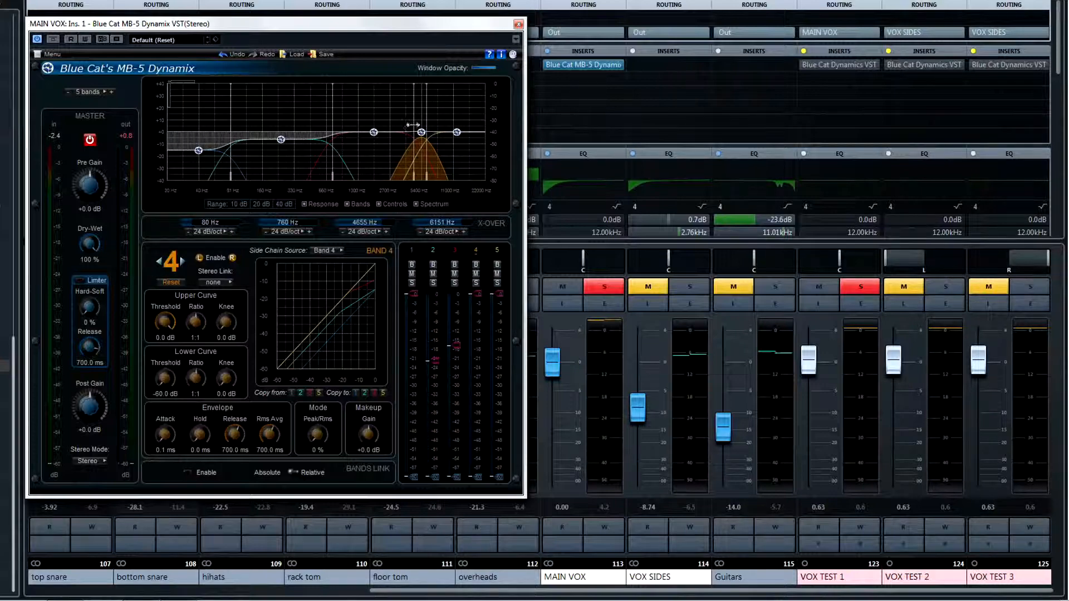
# - Set band 4 to a -20.4 dB threshold, 3.15:1 ratio and 4066 Hz lower crossover, and band 5's threshold to -16.1 dB
pyautogui.moveTo(165, 320); pyautogui.dragTo(194, 299)
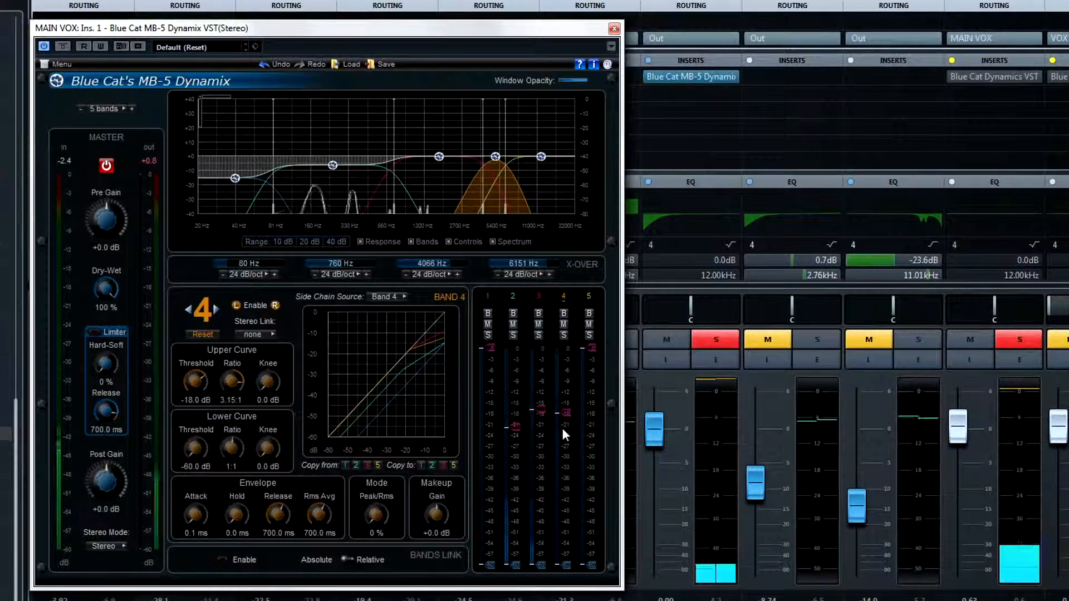
pyautogui.moveTo(565, 415); pyautogui.dragTo(568, 424)
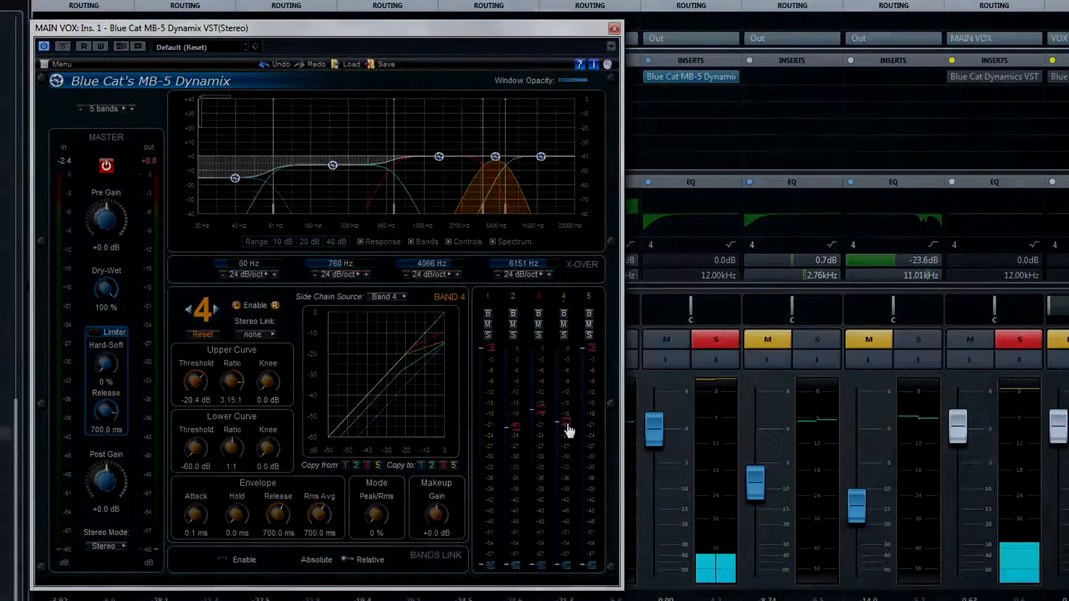
pyautogui.click(592, 411)
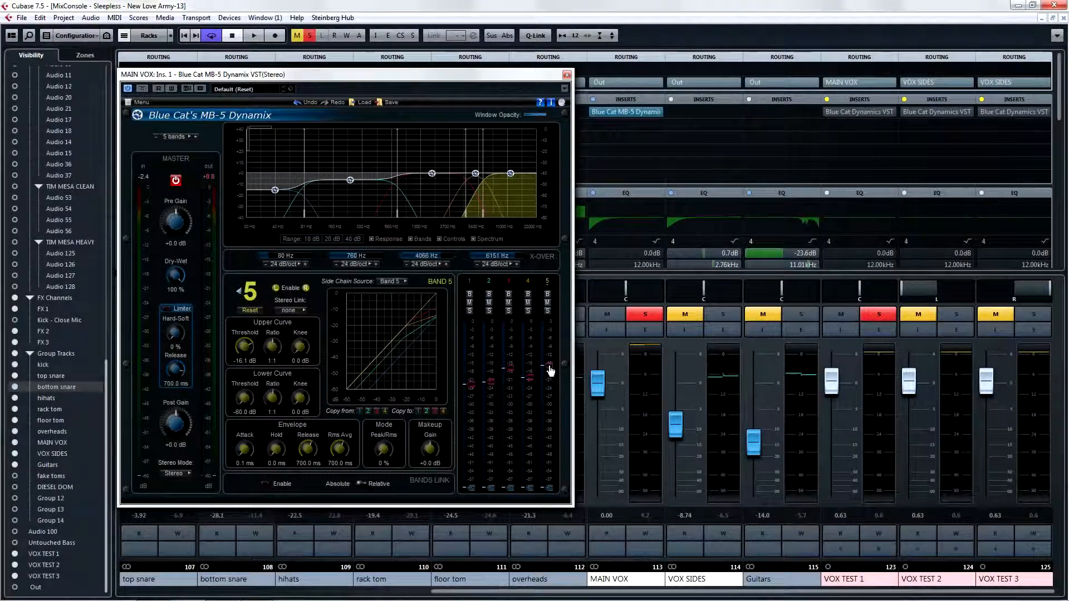
pyautogui.click(567, 75)
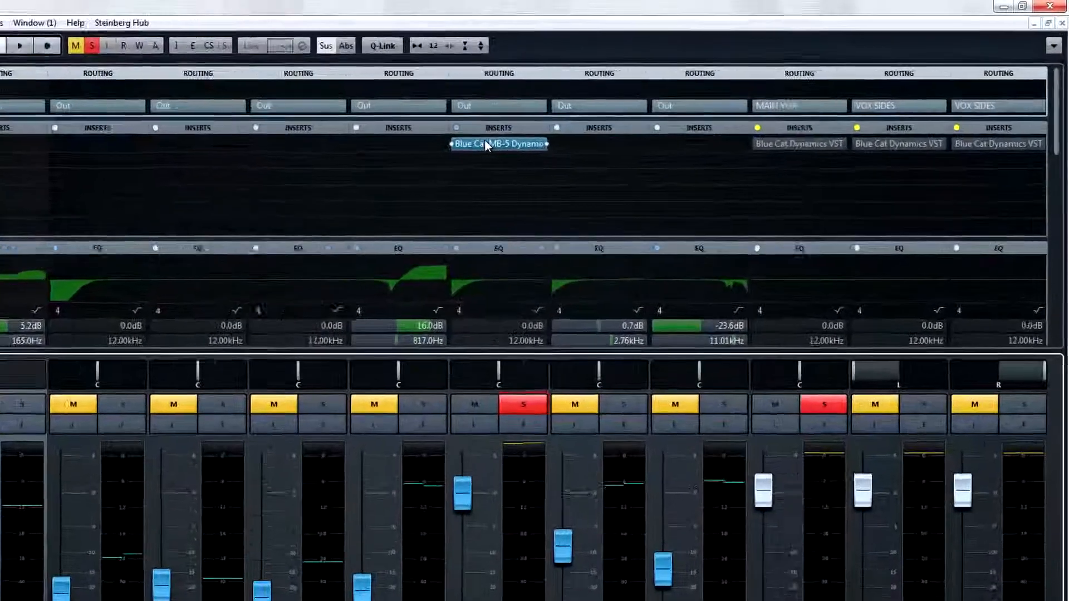
# - Copy the MB-5 Dynamix insert from MAIN VOX to VOX SIDES and open the copy to inspect band 4
pyautogui.moveTo(485, 143); pyautogui.dragTo(581, 144)
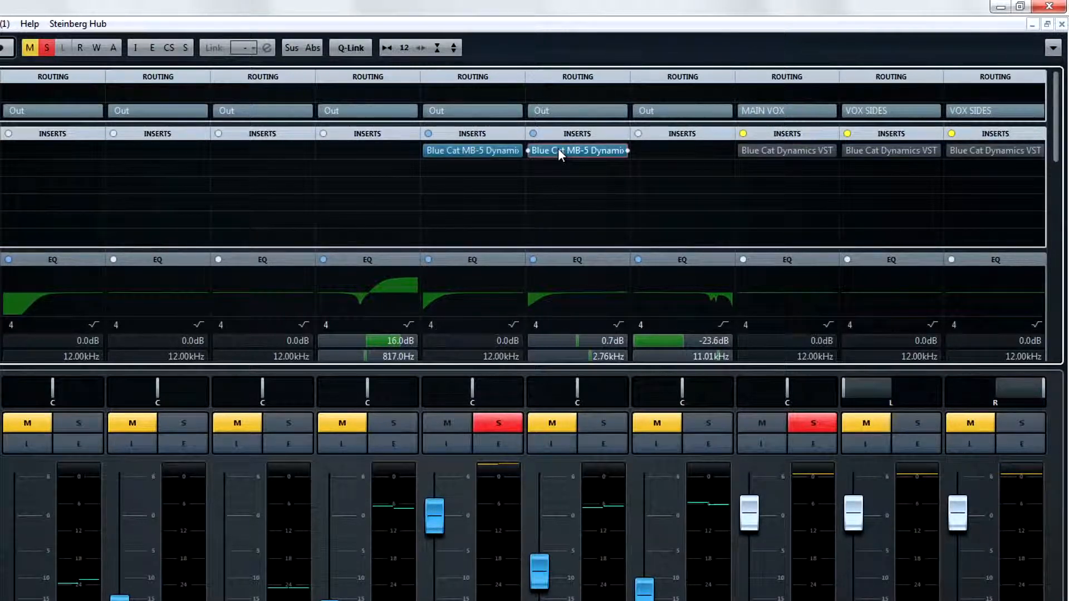
pyautogui.click(558, 148)
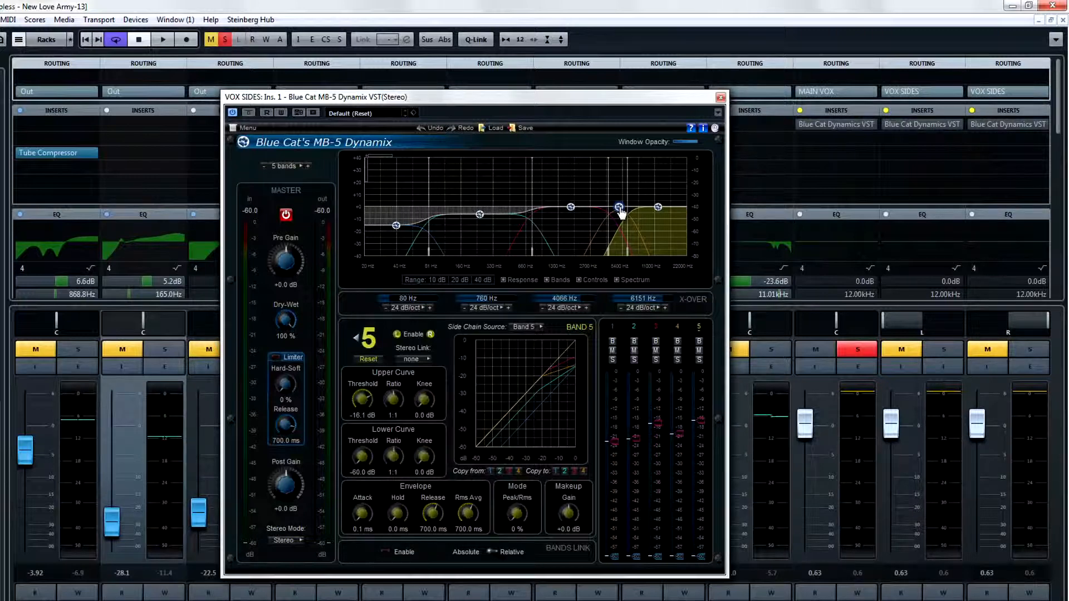
pyautogui.click(620, 208)
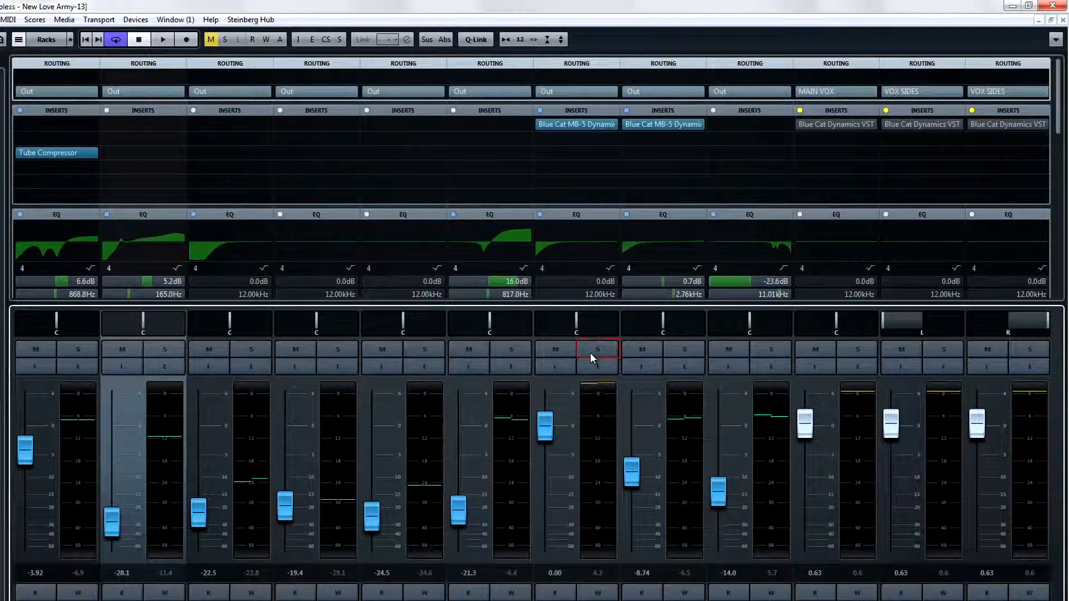
# - Audition MAIN VOX and VOX SIDES in solo, lower the VOX SIDES fader to about -10.2 dB, and release both solos
pyautogui.click(591, 354)
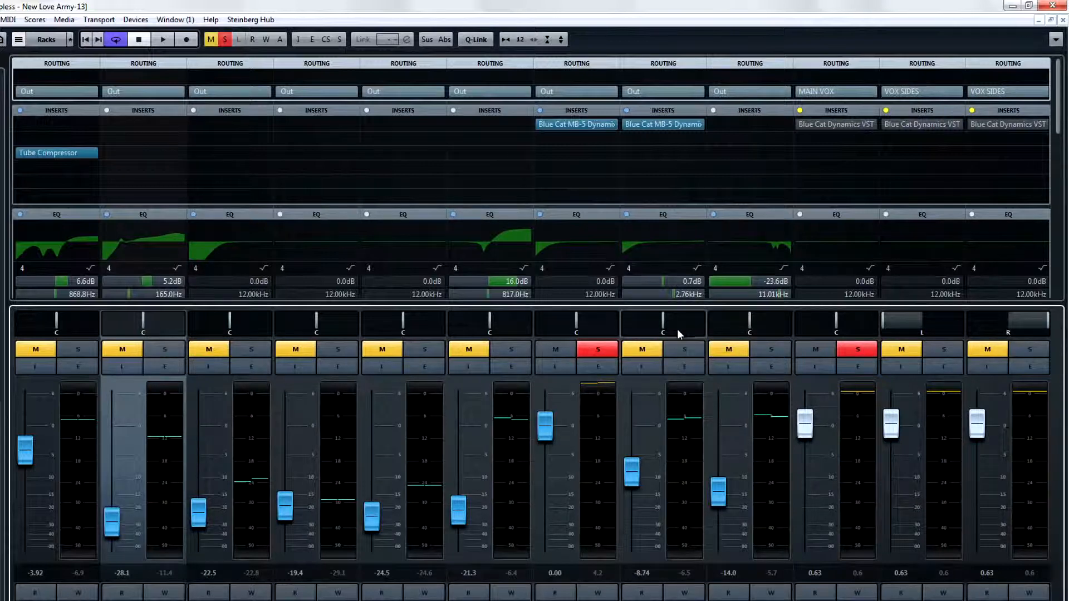
pyautogui.click(684, 349)
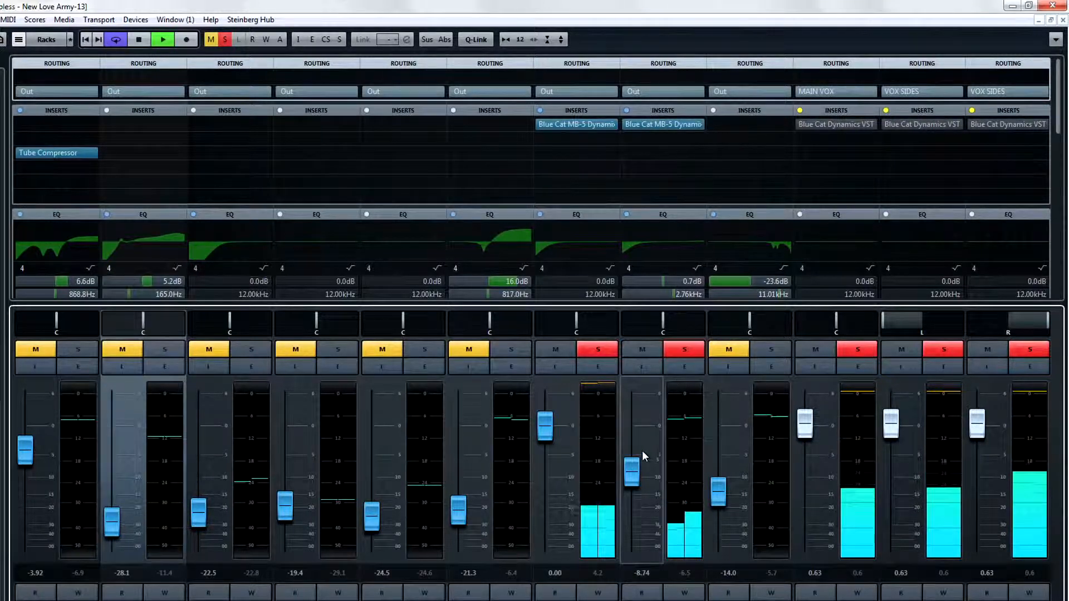
pyautogui.moveTo(634, 472); pyautogui.dragTo(633, 478)
pyautogui.click(680, 351)
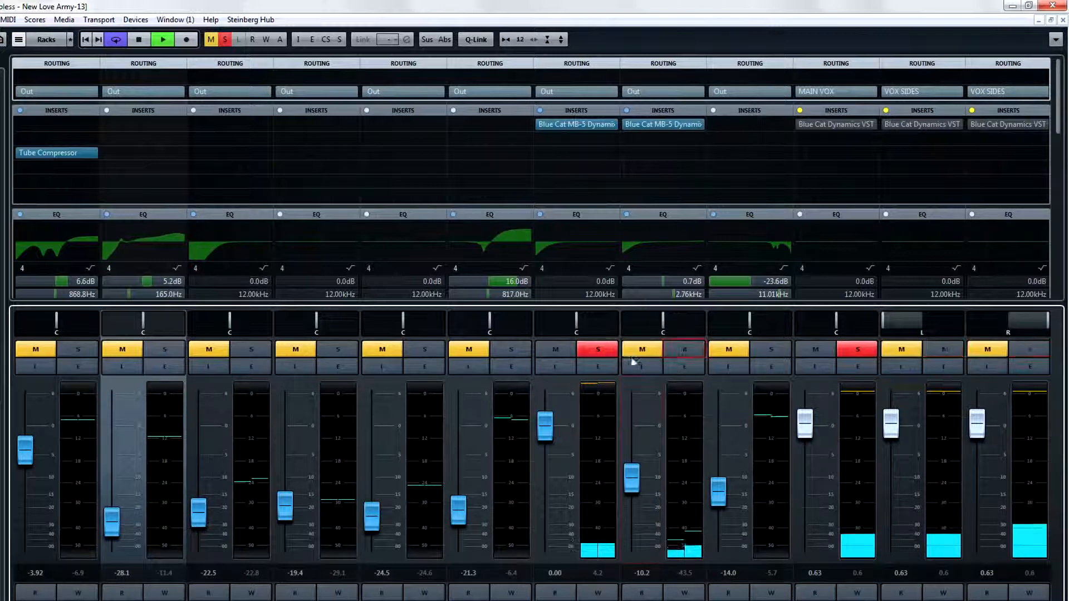
pyautogui.click(600, 350)
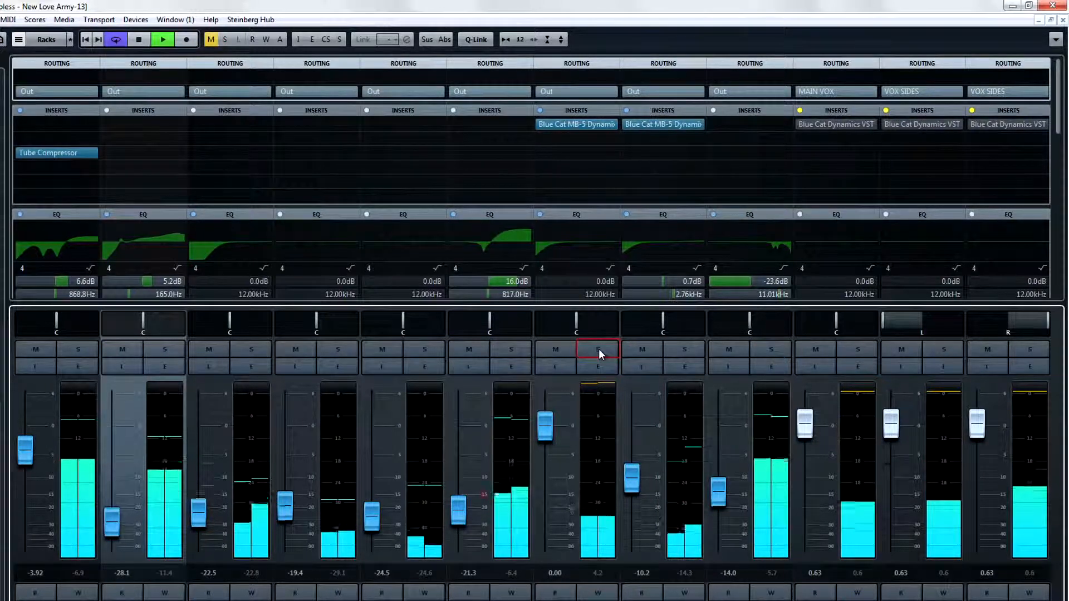
# - Raise the MAIN VOX fader to about 3.06 dB and the VOX SIDES fader to about -9.32 dB
pyautogui.click(546, 428)
pyautogui.moveTo(545, 428); pyautogui.dragTo(545, 412)
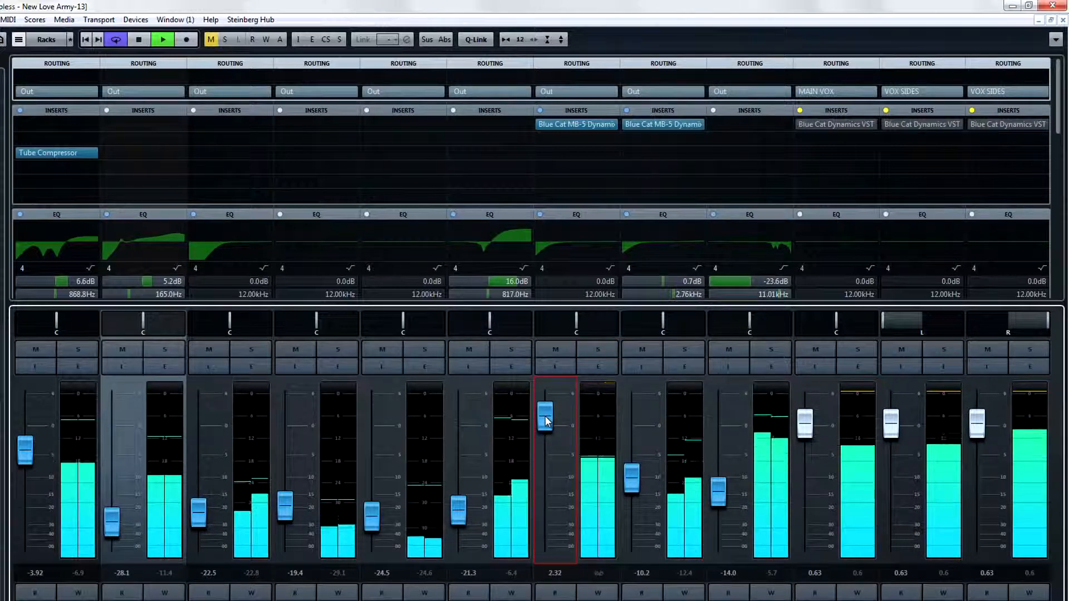
pyautogui.moveTo(628, 473); pyautogui.dragTo(629, 470)
pyautogui.moveTo(552, 424); pyautogui.dragTo(552, 420)
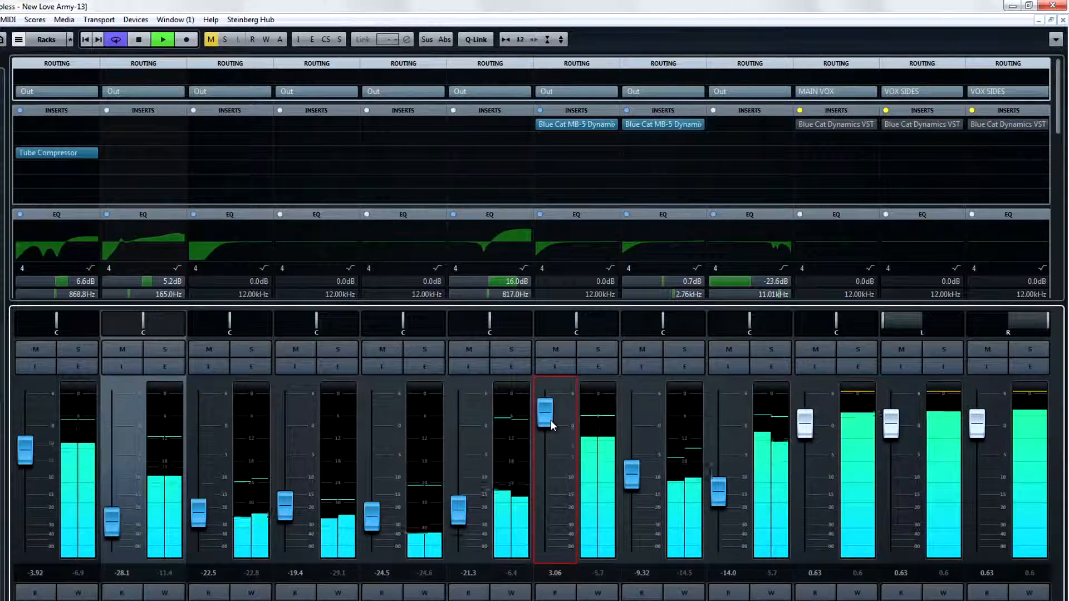
# - Mute the MAIN VOX and VOX SIDES groups
pyautogui.click(556, 352)
pyautogui.click(647, 354)
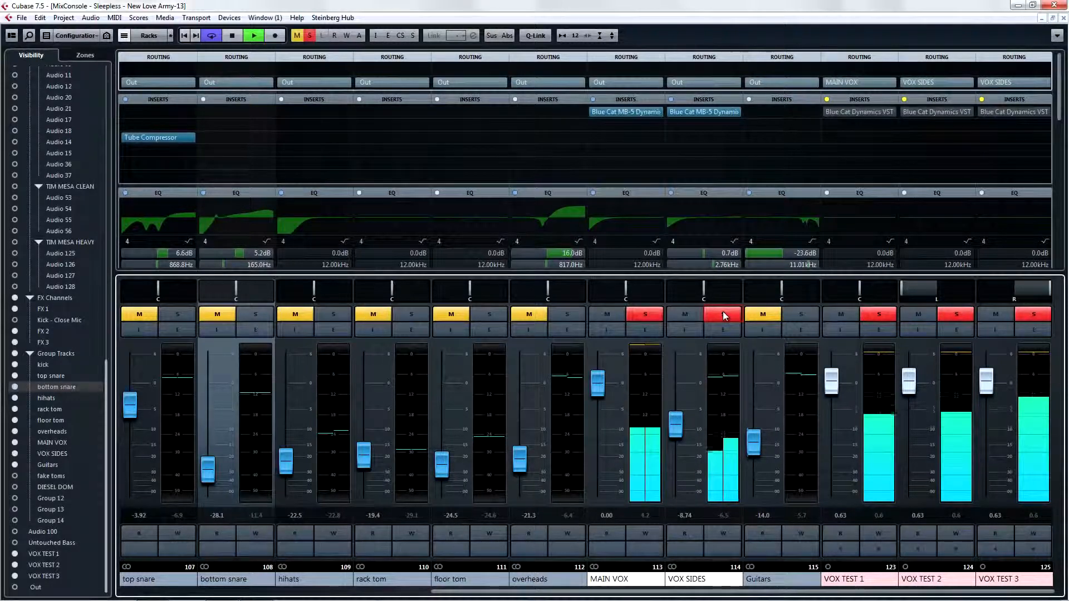
pyautogui.press('space')
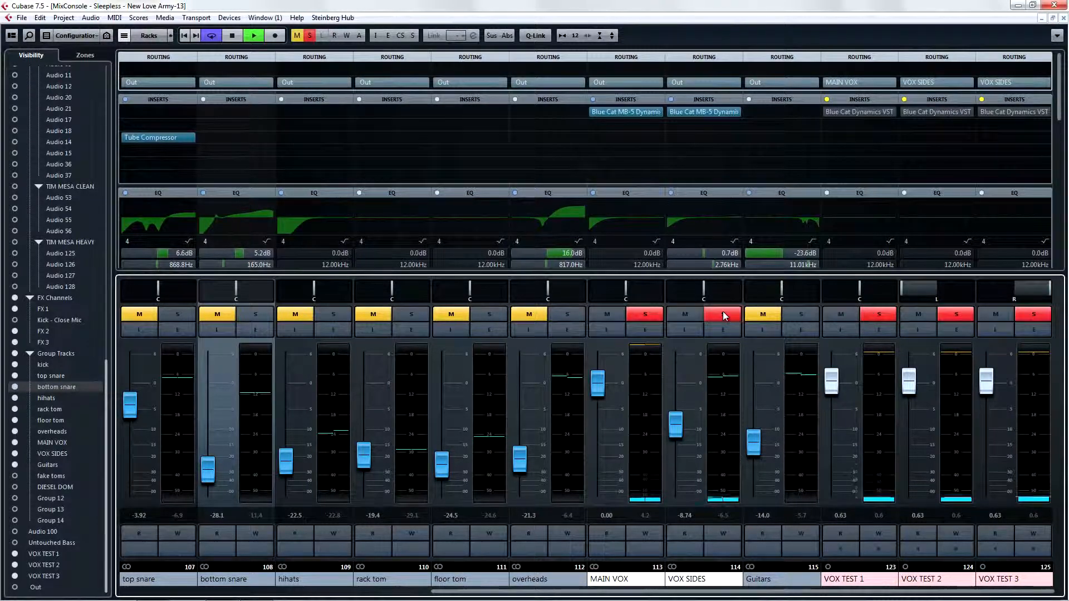
pyautogui.press('space')
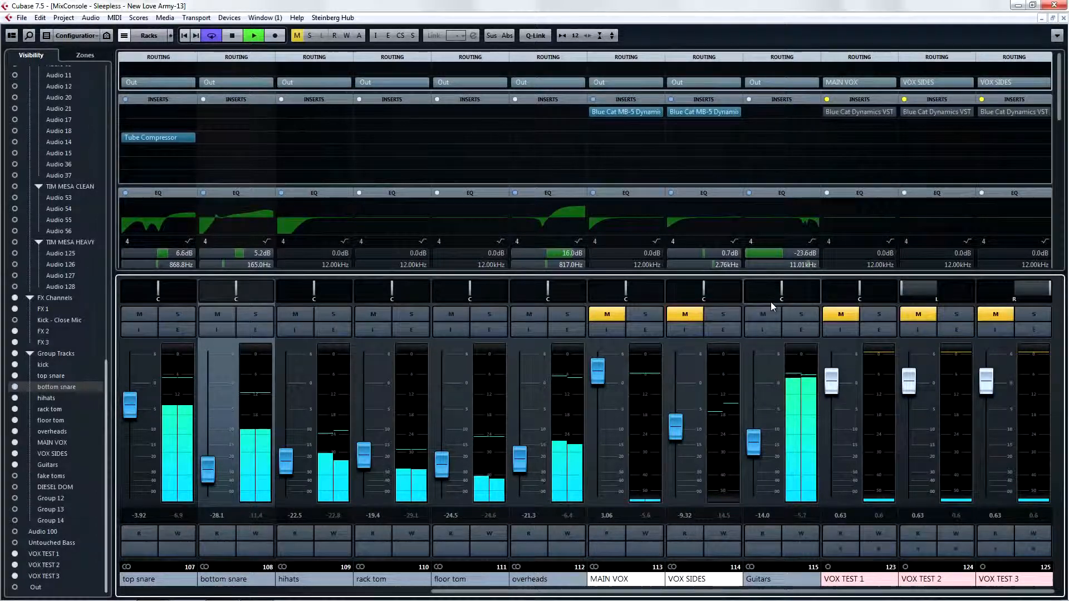
# - Solo the Guitars group and load Blue Cat MB-5 Dynamix in its first insert slot
pyautogui.click(797, 315)
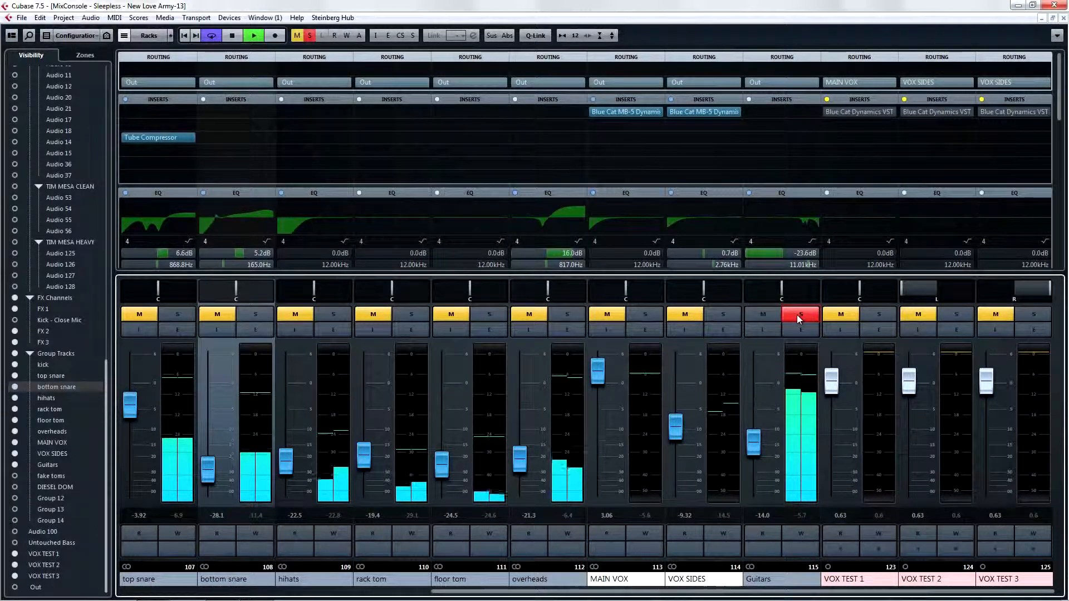
pyautogui.click(780, 112)
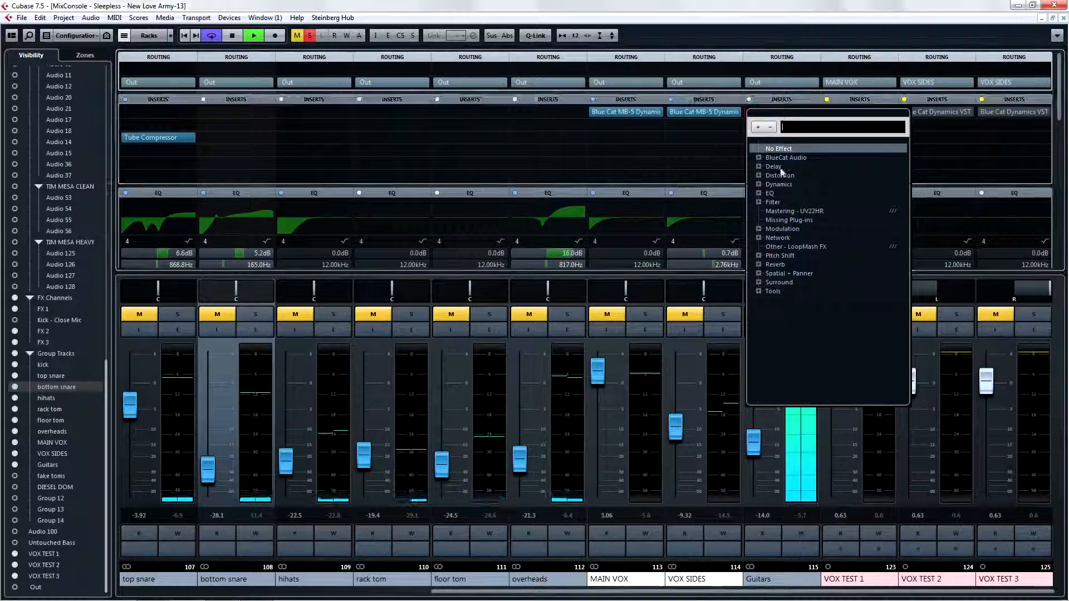
pyautogui.click(759, 158)
pyautogui.click(769, 329)
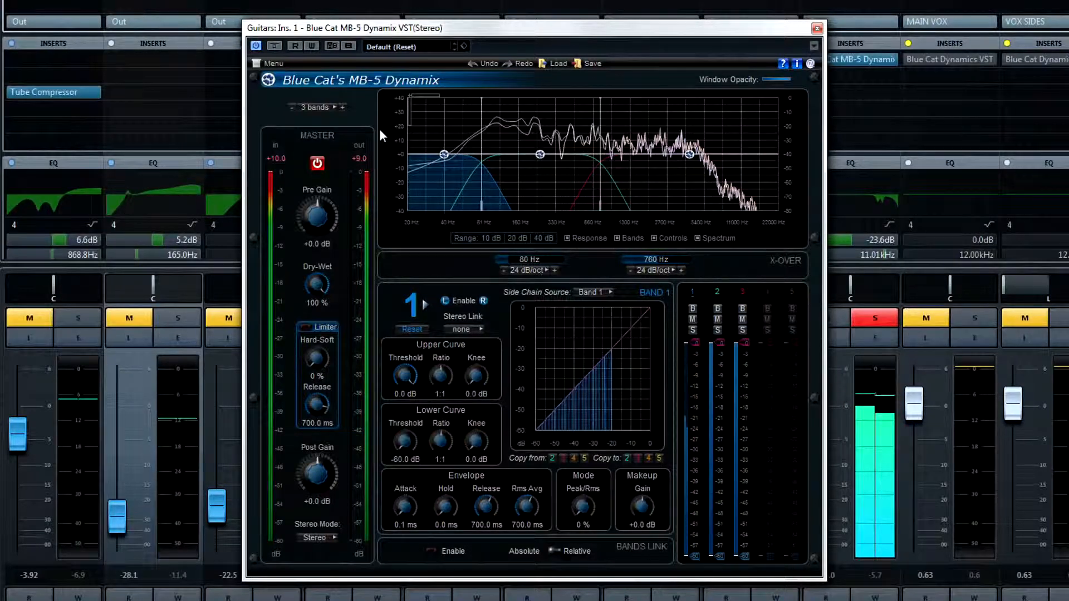
# - Split the Guitars compressor into five bands with crossovers at 2638 Hz and 7636 Hz, and try band 4's makeup gain at +7.0 dB
pyautogui.click(344, 109)
pyautogui.click(343, 109)
pyautogui.moveTo(743, 145); pyautogui.dragTo(666, 161)
pyautogui.click(695, 157)
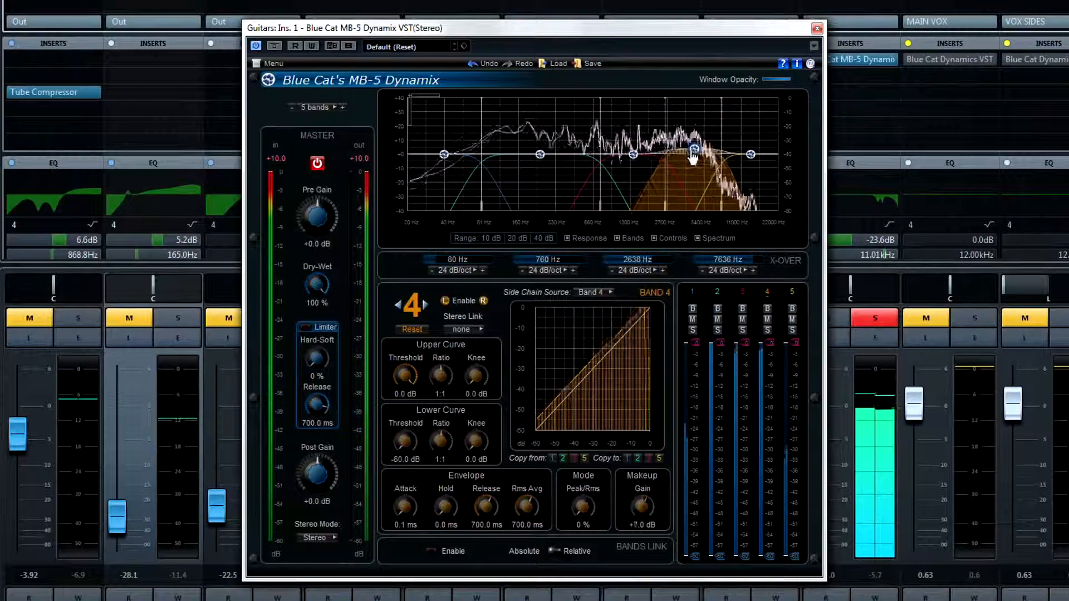
# - Set band 1's threshold to -28.2 dB and compress band 2 with a -3.4 dB threshold, 1.26:1 ratio and -4.0 dB makeup gain
pyautogui.moveTo(768, 343)
pyautogui.mouseDown()
pyautogui.moveTo(771, 366)
pyautogui.moveTo(721, 350)
pyautogui.moveTo(697, 382)
pyautogui.moveTo(693, 443)
pyautogui.mouseUp()
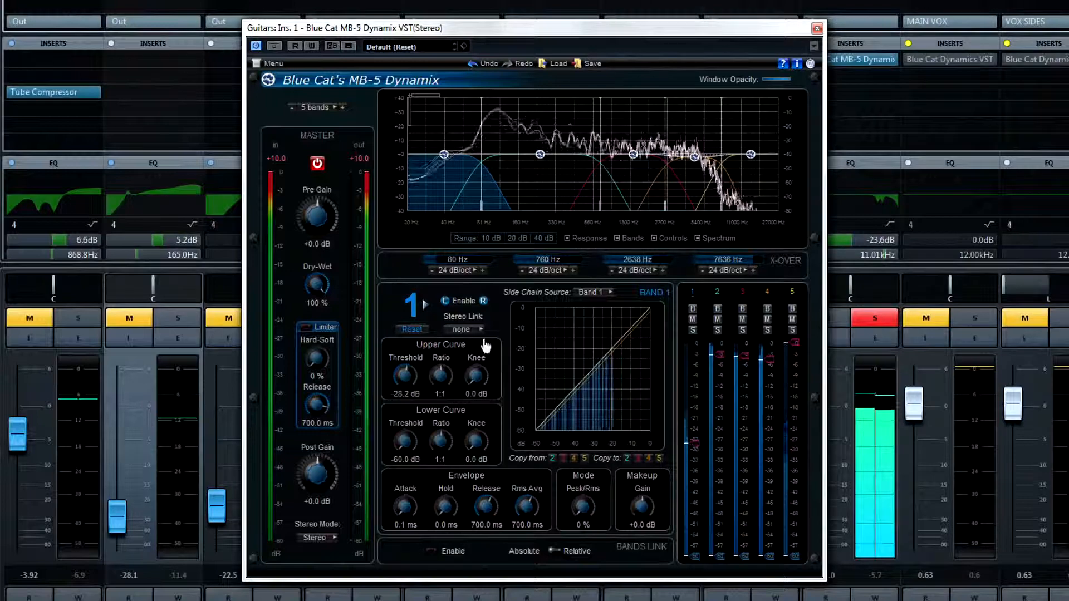
pyautogui.click(426, 305)
pyautogui.click(426, 306)
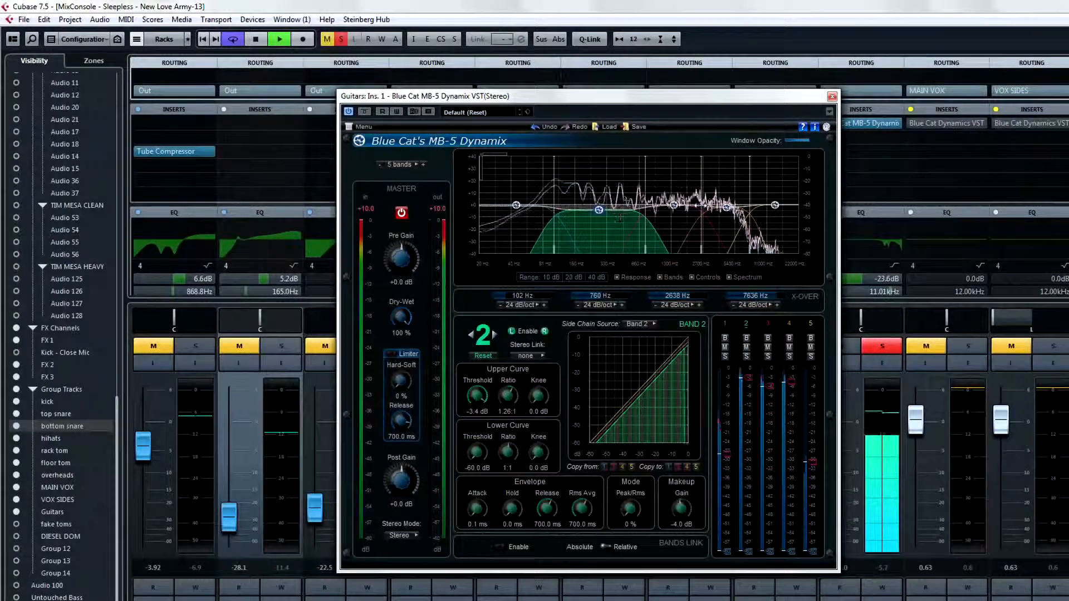
# - Set band 4 to a 1.17:1 ratio with -3.0 dB makeup gain, and lower band 5's gain slightly
pyautogui.click(726, 211)
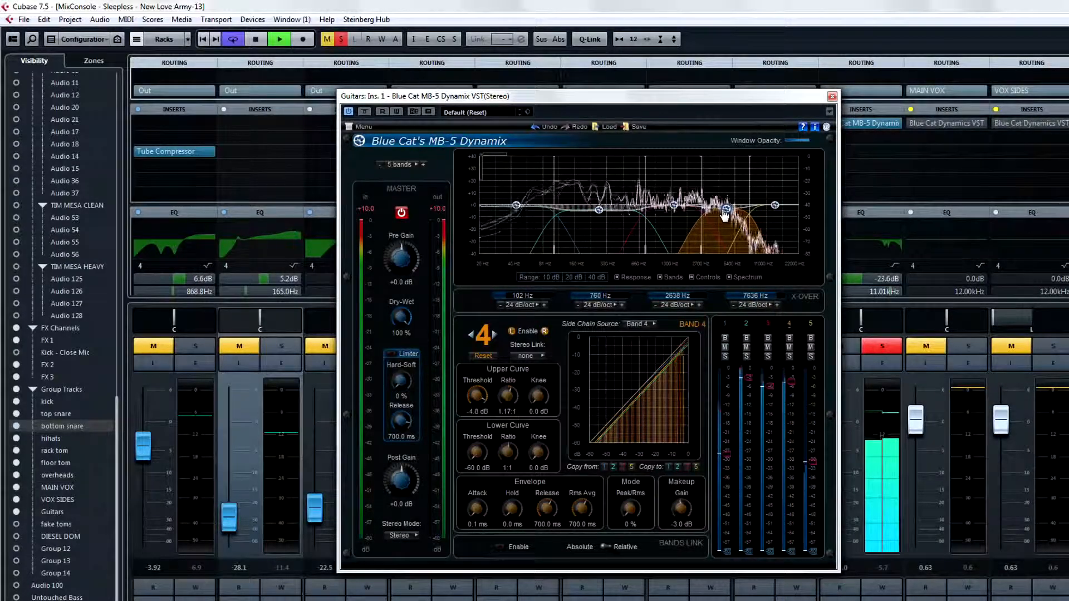
pyautogui.moveTo(776, 206); pyautogui.dragTo(771, 216)
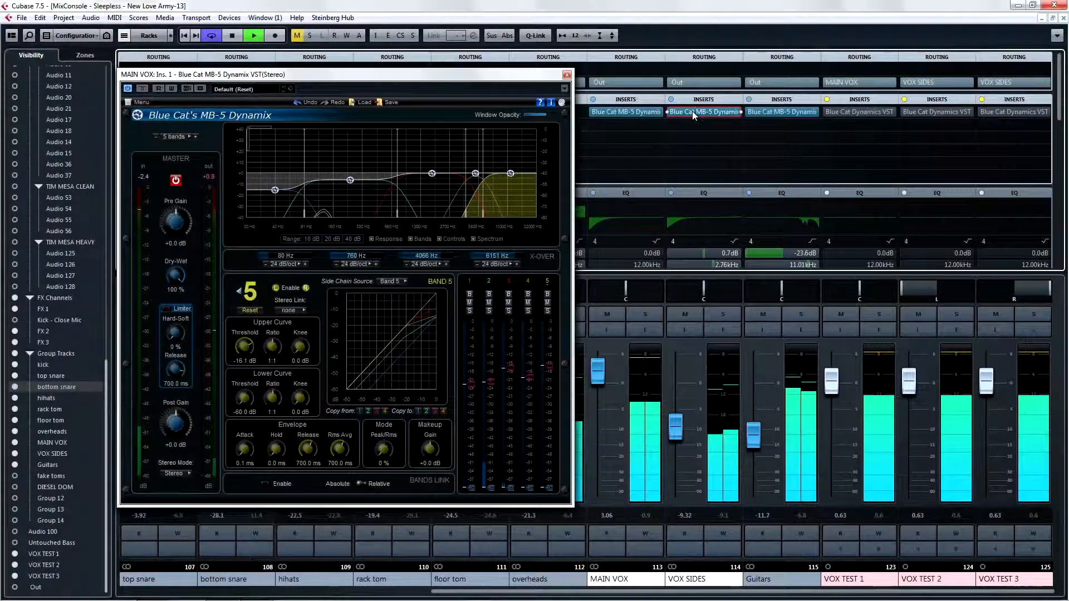
# - Show the VOX SIDES and Guitars MB-5 Dynamix windows beside the MAIN VOX one, cascade them, and minimize the main window behind them
pyautogui.click(693, 111)
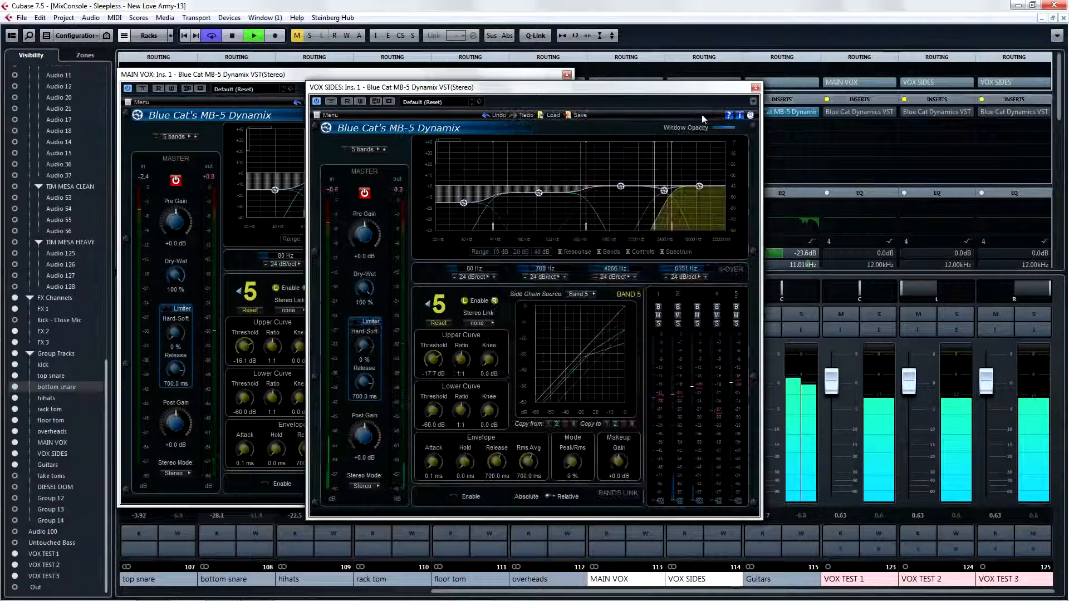
pyautogui.click(781, 112)
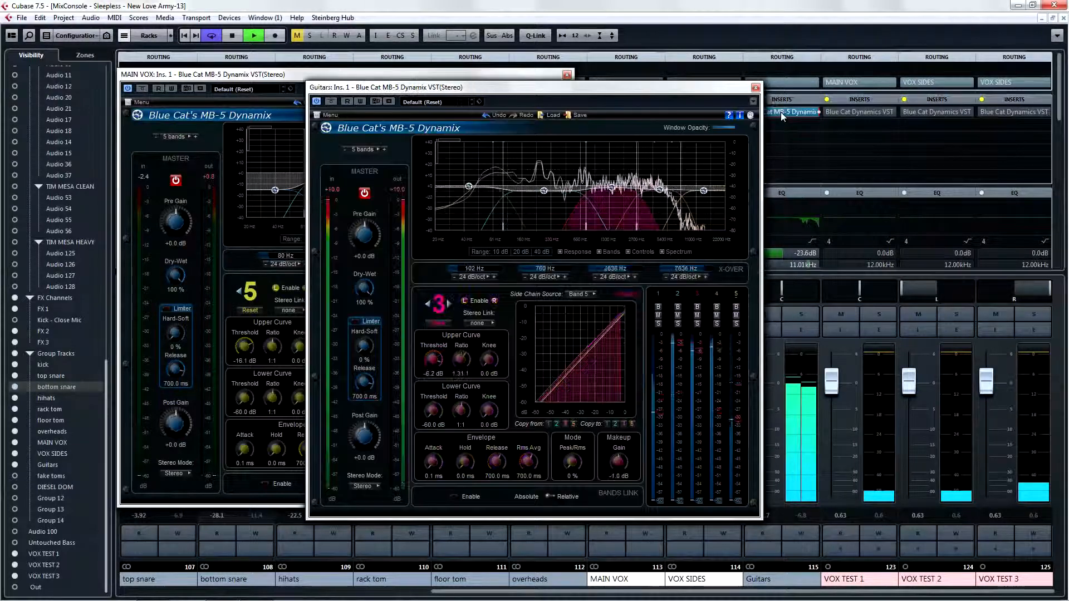
pyautogui.moveTo(738, 95); pyautogui.dragTo(909, 132)
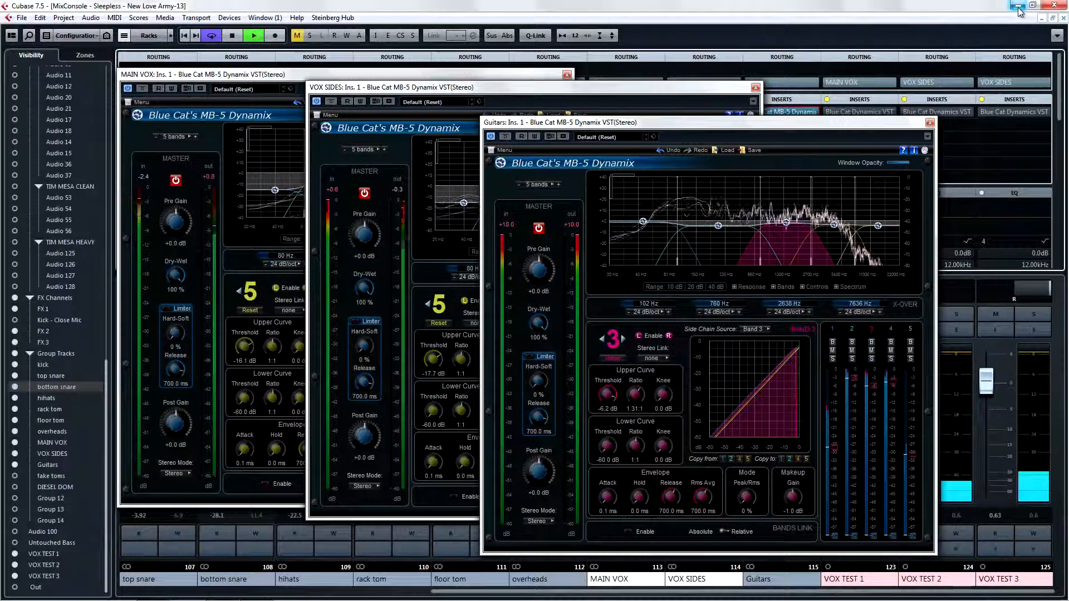
pyautogui.click(982, 10)
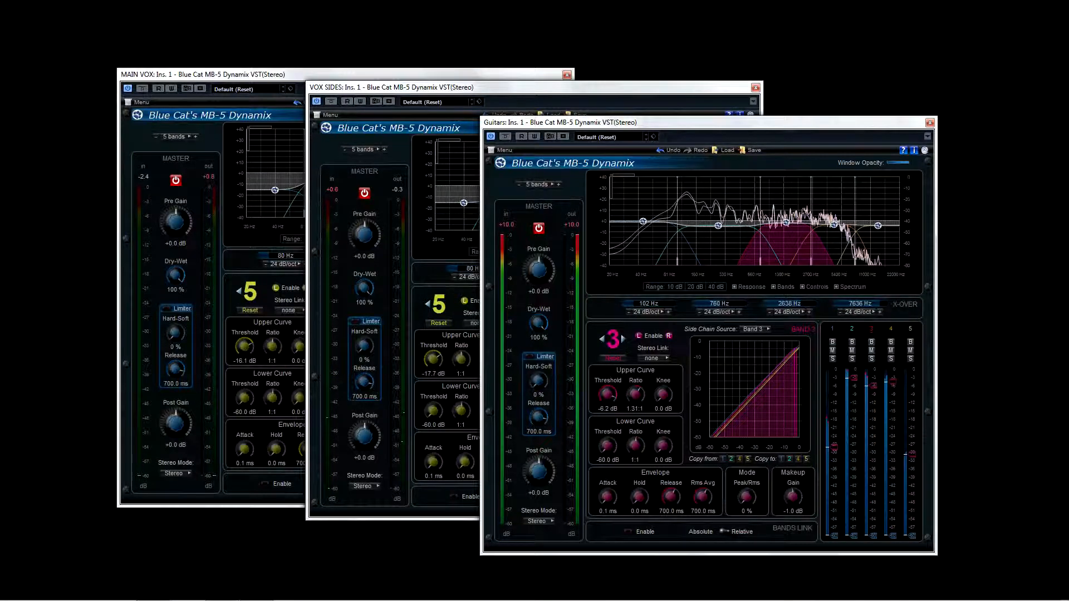